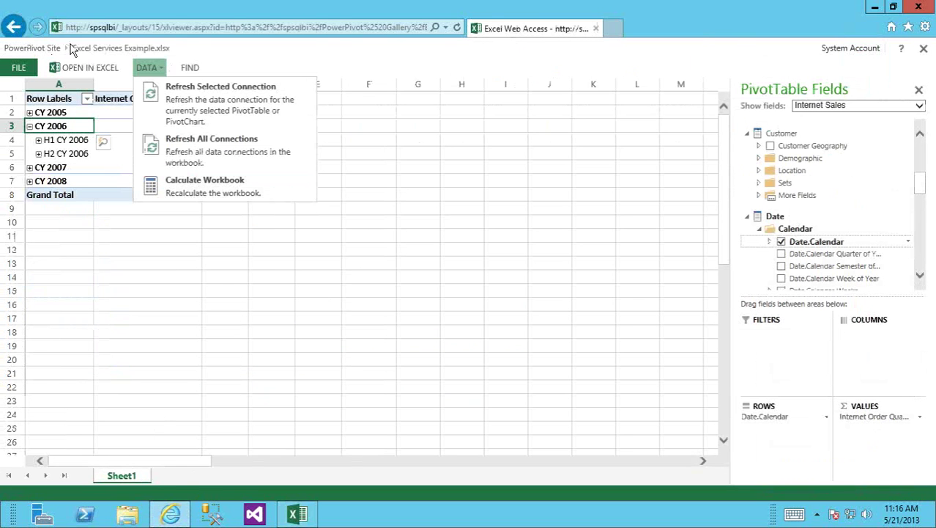
- Leave the pivot workbook for the PowerPivot Gallery and open the Reporting Services Library
left_click(57, 57)
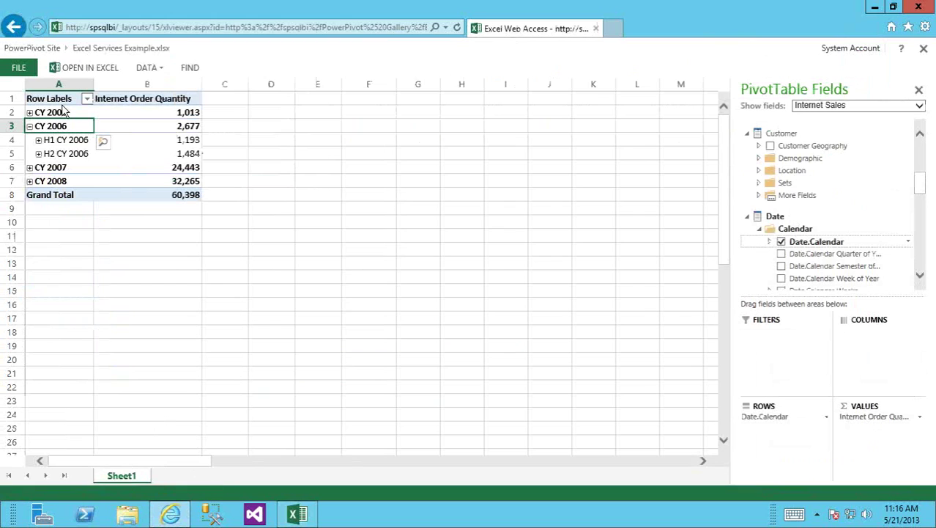
left_click(28, 47)
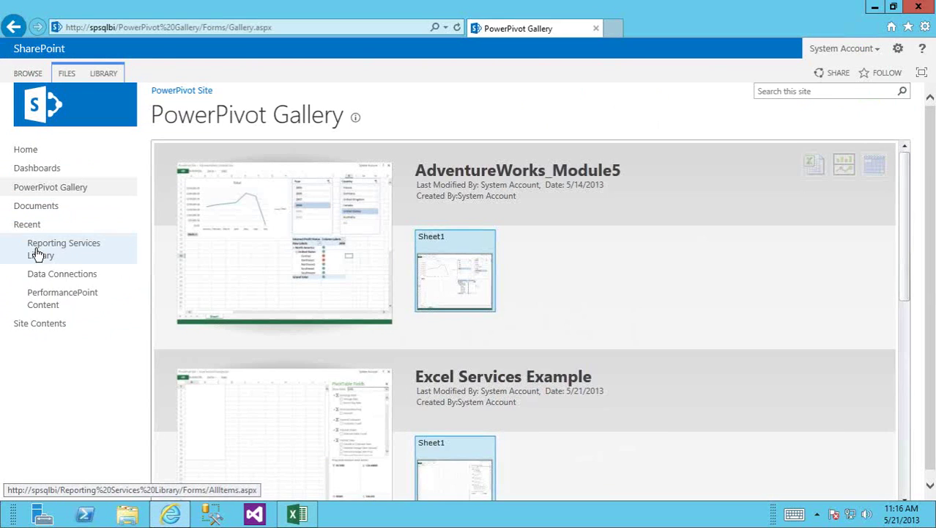
left_click(40, 255)
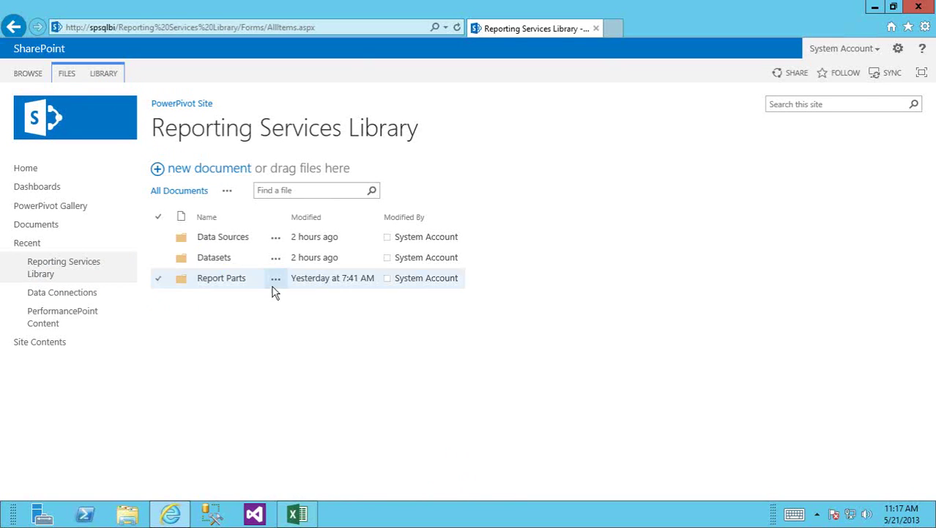
- Create a new Report Builder Report from the library's FILES > New Document menu
left_click(70, 76)
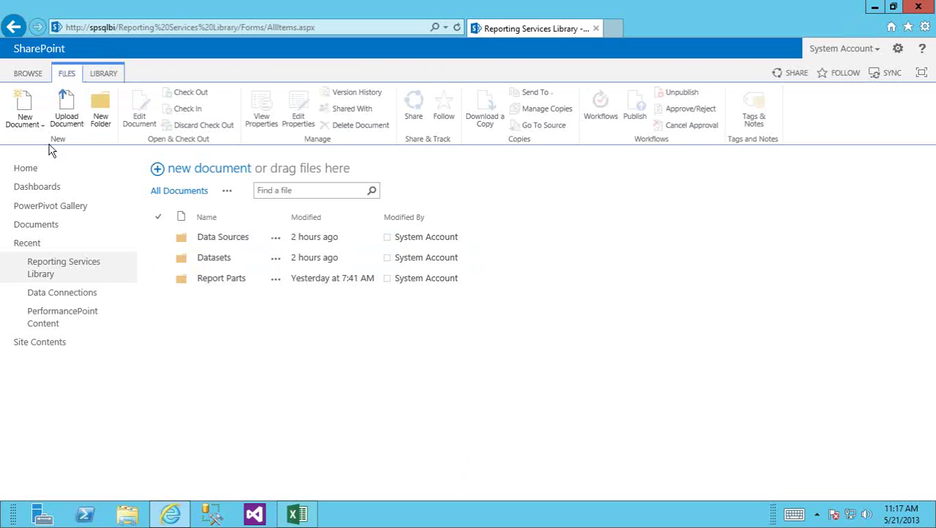
left_click(39, 124)
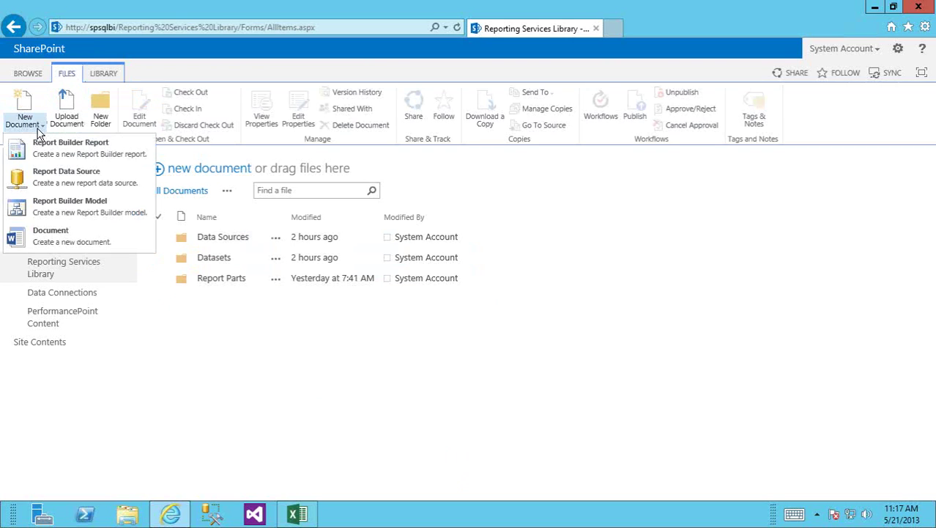
left_click(64, 154)
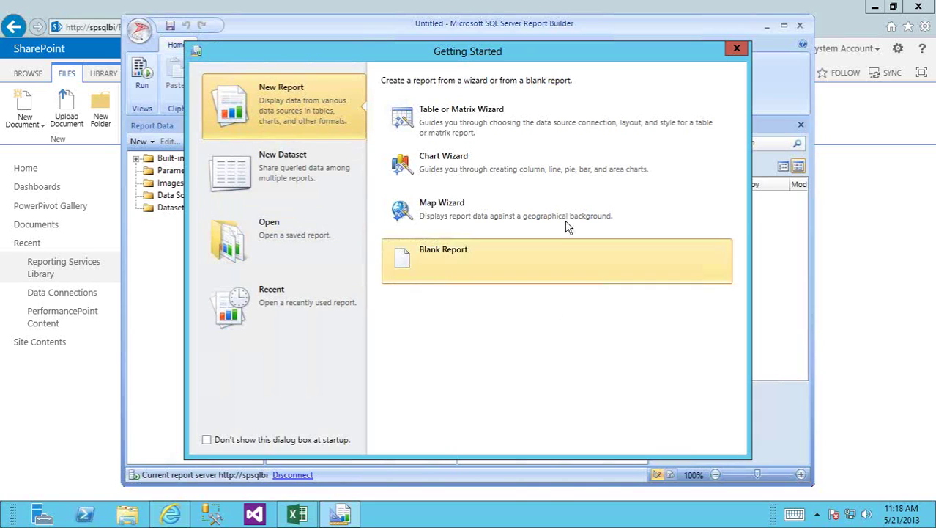
- Start a new table with the Table or Matrix Wizard
left_click(477, 128)
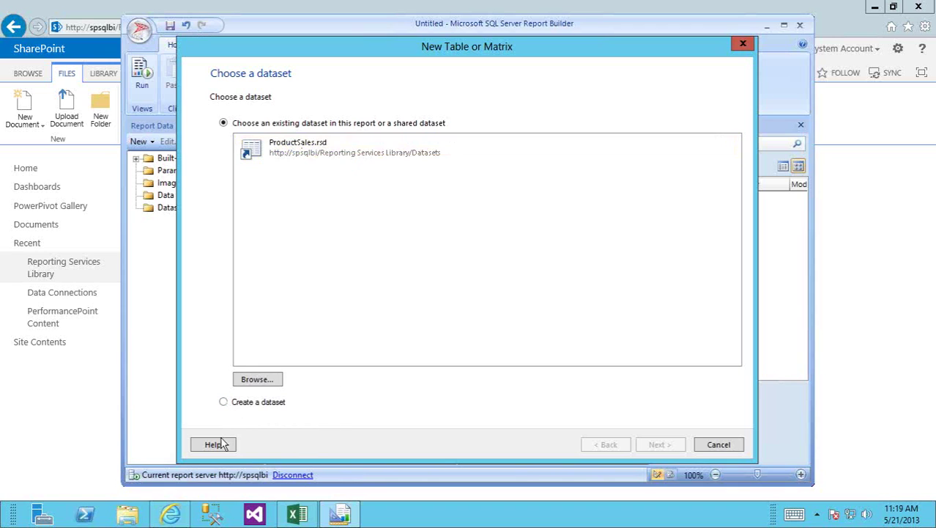
- Choose 'Create a dataset' and advance to the data source connection page
left_click(224, 404)
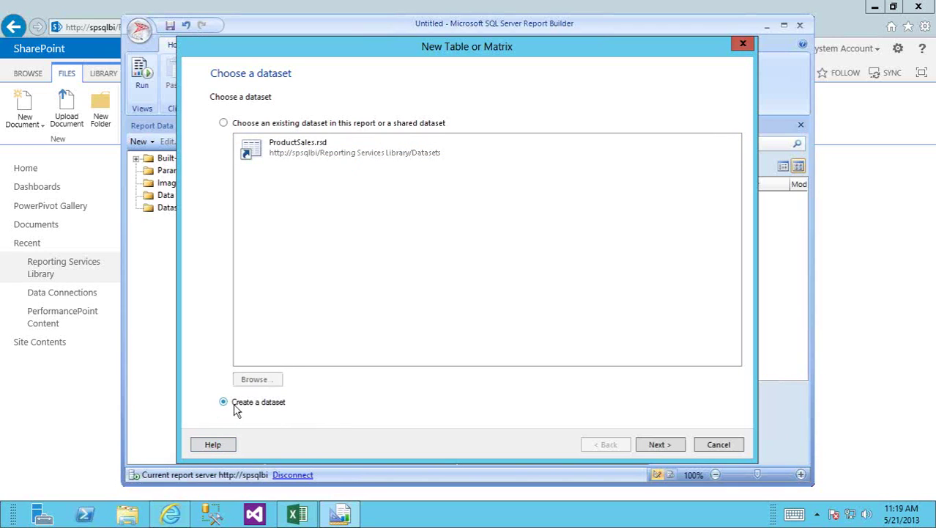
left_click(654, 444)
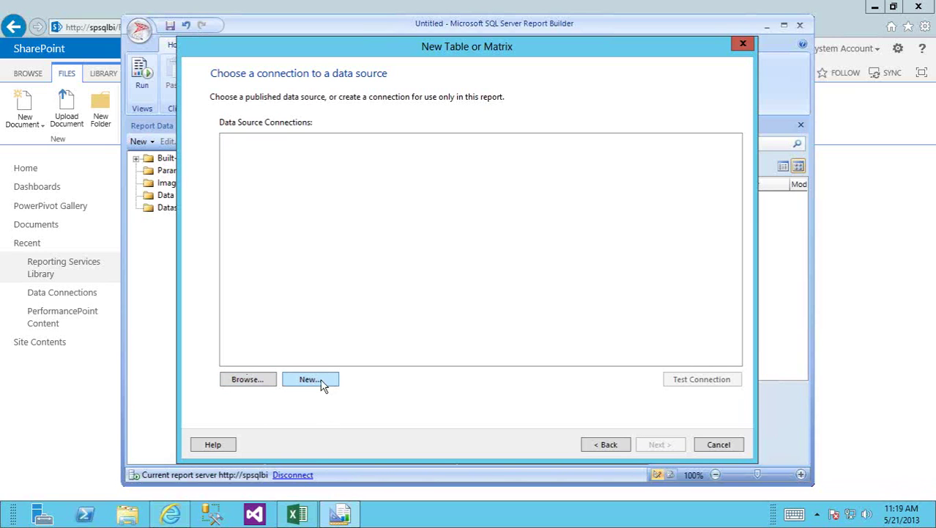
- Connect to the shared AdventureWorksSSAS.rsds data source in Data Sources and continue to query design
left_click(245, 386)
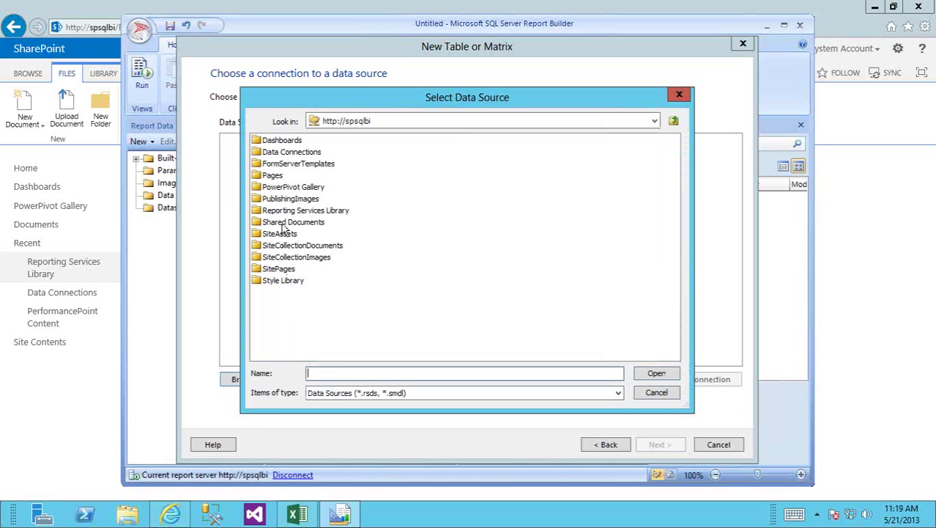
double_click(291, 212)
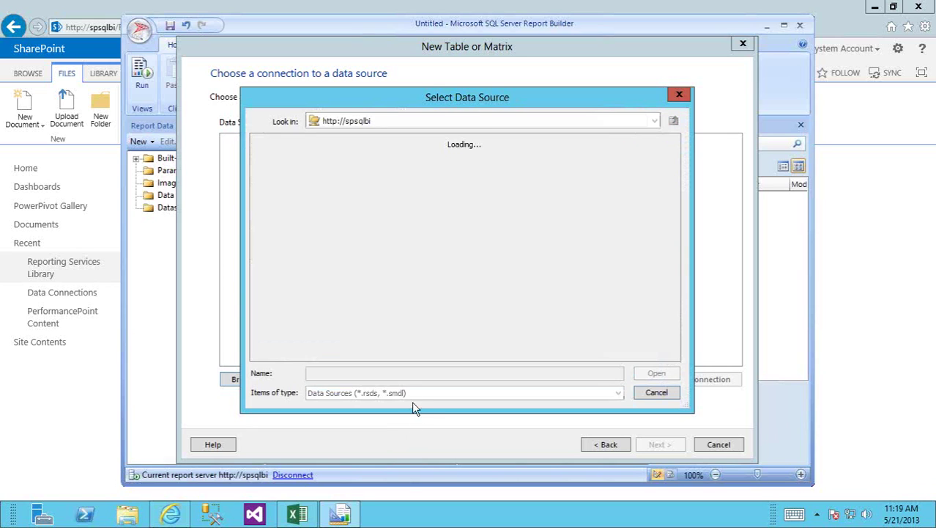
double_click(283, 141)
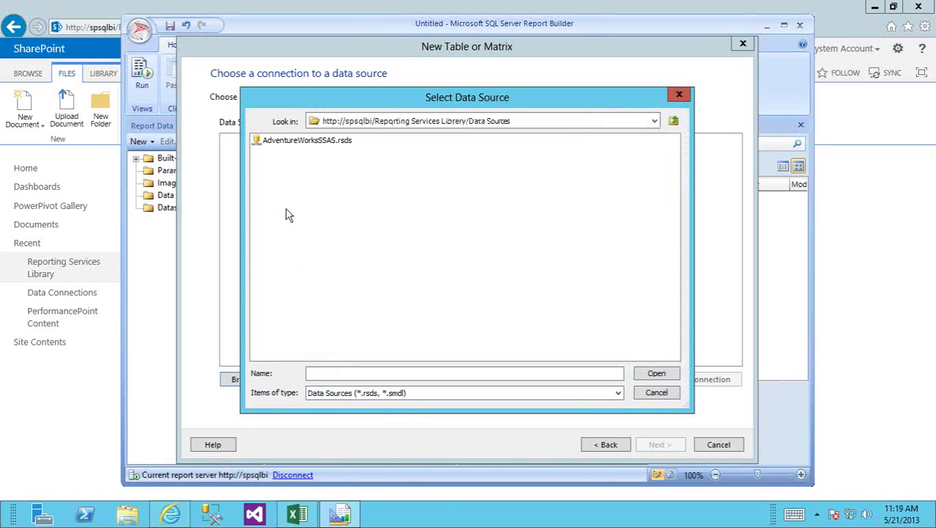
left_click(277, 141)
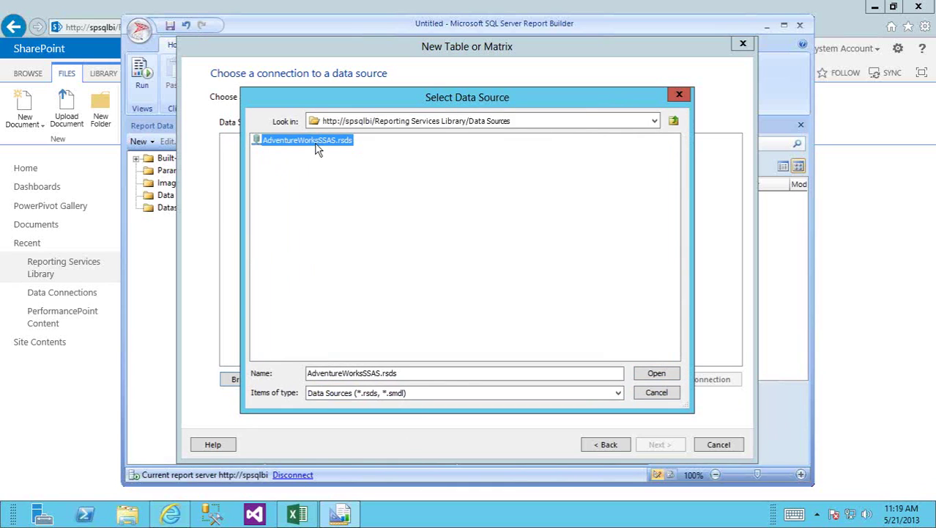
left_click(648, 376)
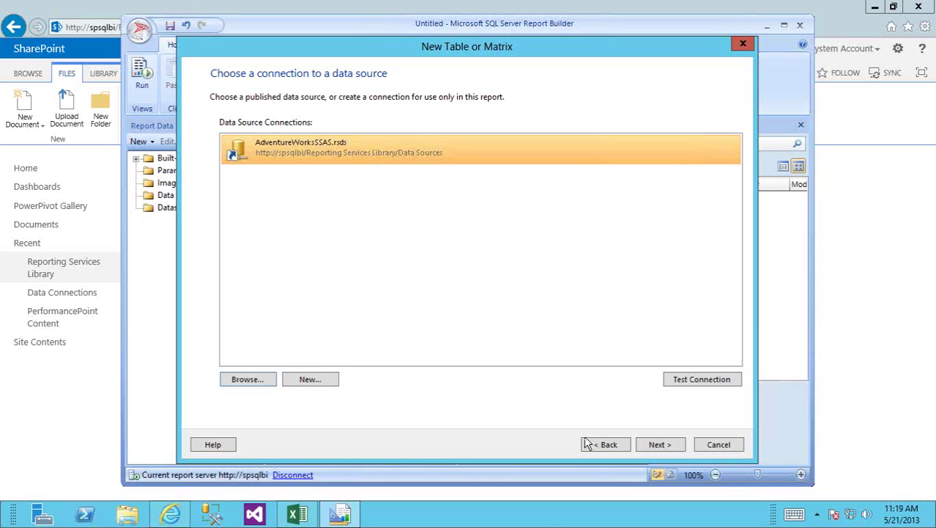
left_click(657, 445)
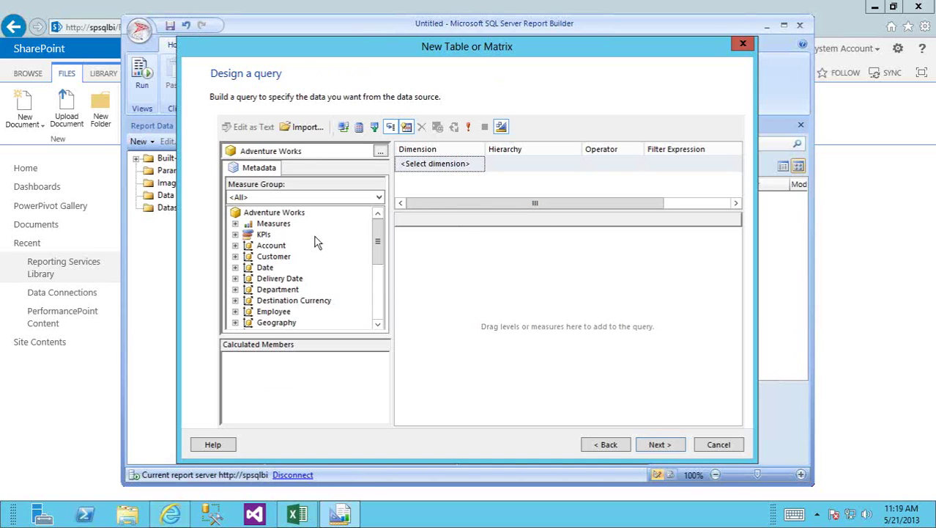
- Add the Internet Sales Amount measure to the query data pane
left_click(234, 224)
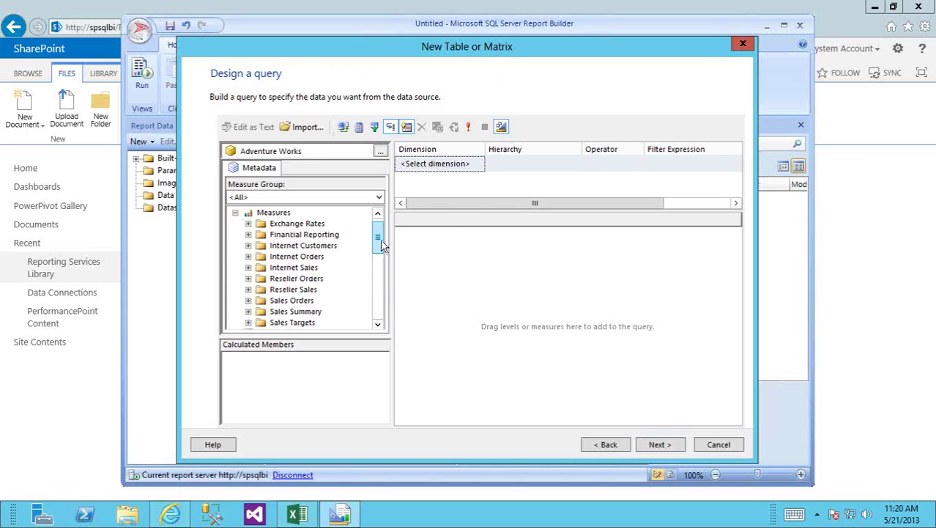
left_click_drag(379, 244, 379, 256)
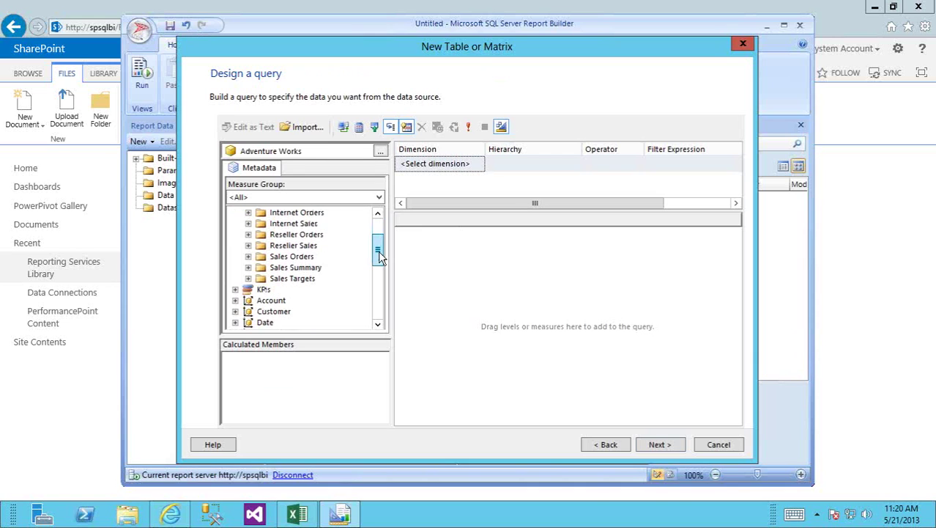
left_click(247, 224)
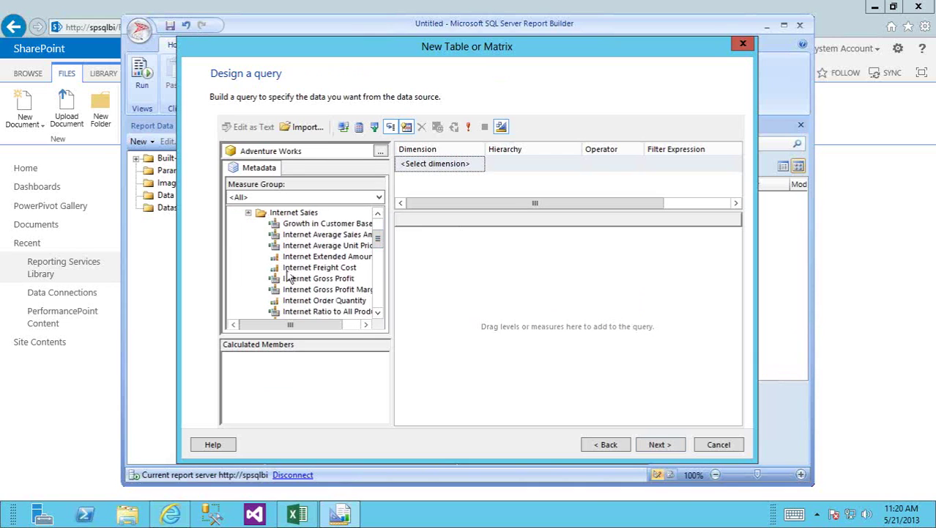
left_click(378, 314)
left_click(378, 313)
left_click(378, 314)
left_click(378, 313)
left_click(378, 314)
left_click_drag(322, 278, 407, 290)
left_click_drag(378, 253, 380, 277)
- Filter on Date.Calendar Year with Equal and mark it as a parameter
left_click(236, 280)
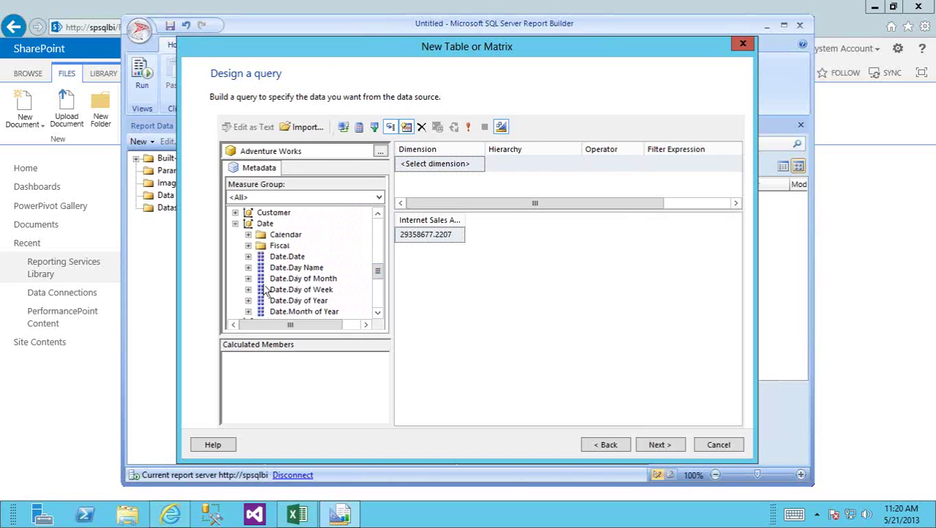
left_click(249, 234)
left_click_drag(311, 280, 491, 176)
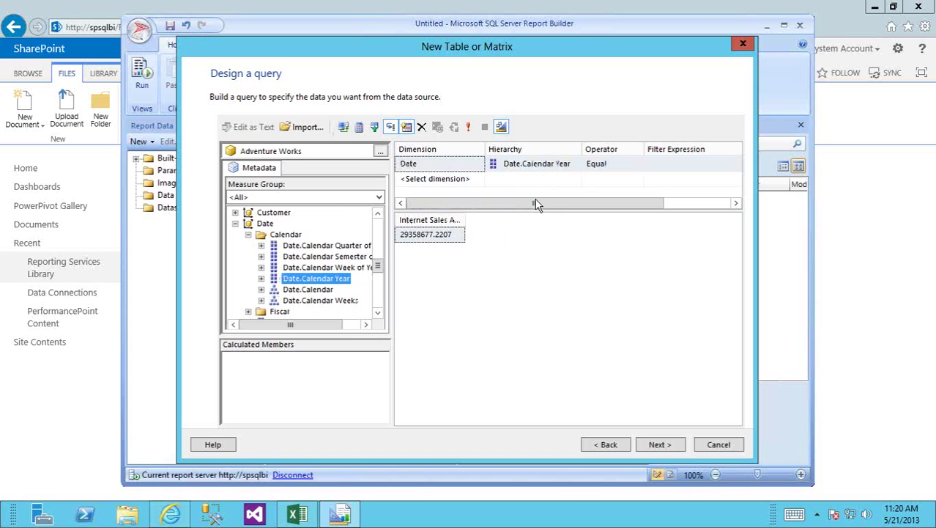
left_click_drag(535, 203, 633, 209)
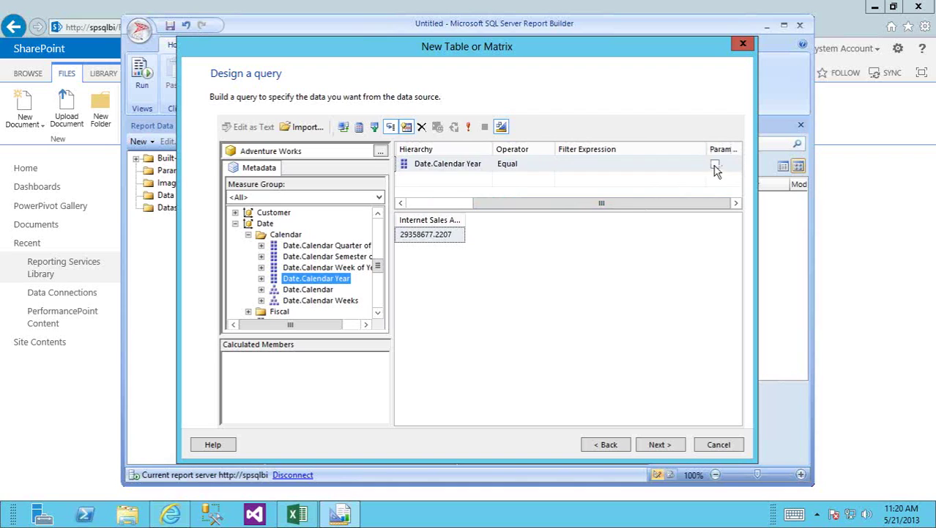
left_click(715, 166)
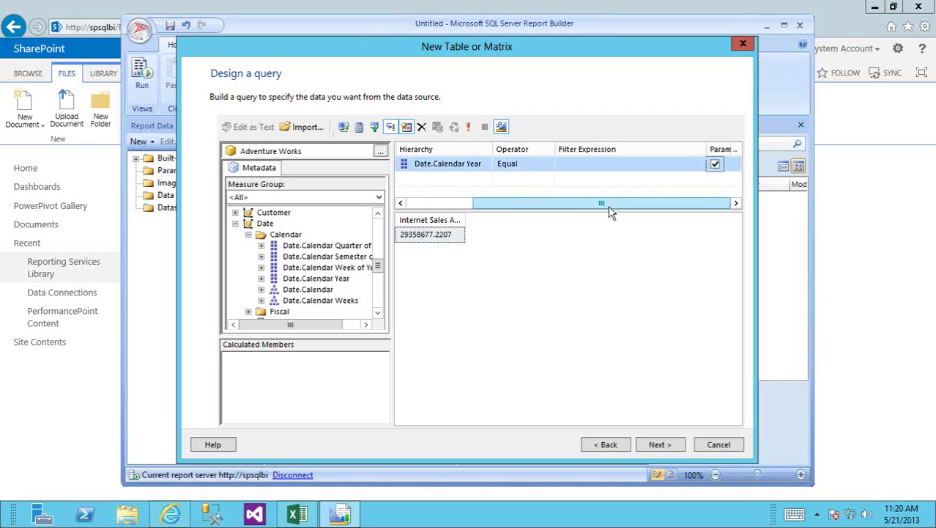
- Set the Calendar Year filter value to CY 2007
left_click(591, 163)
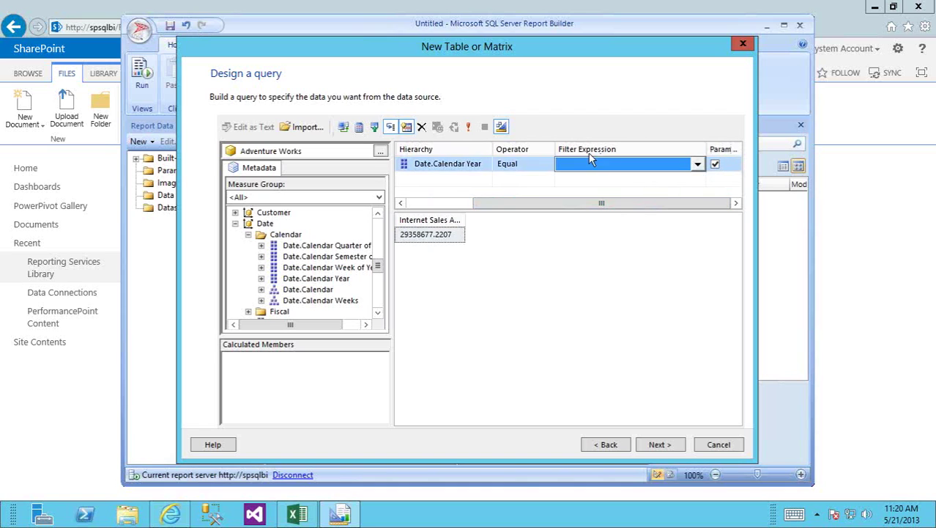
left_click(698, 165)
left_click(575, 189)
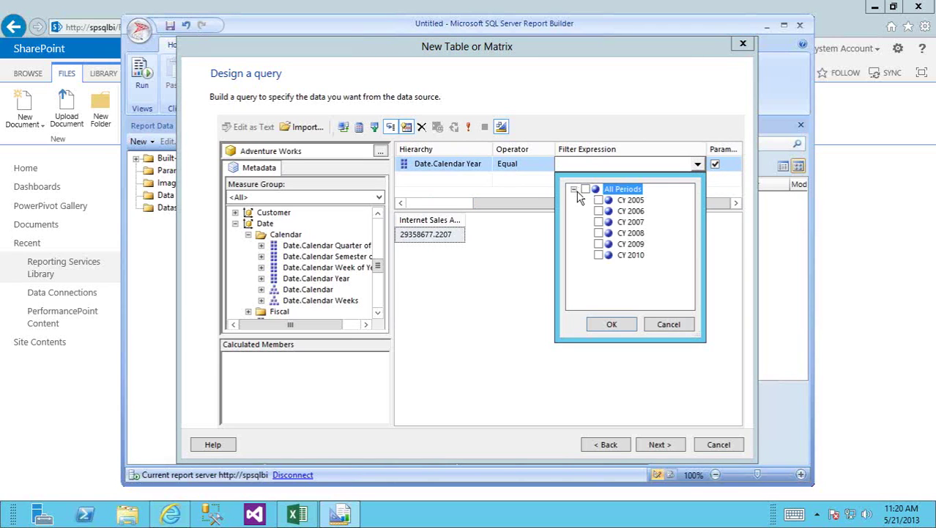
left_click(598, 222)
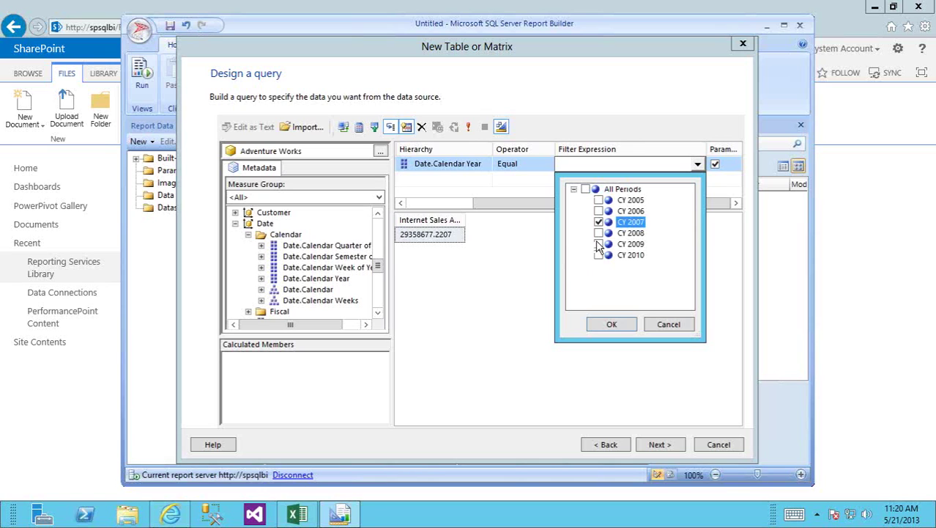
left_click(613, 324)
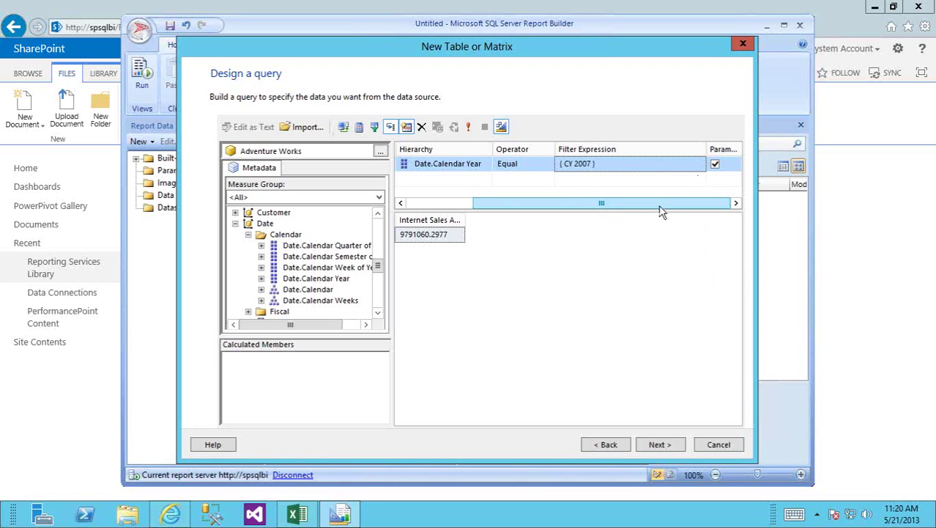
- Widen the Internet Sales Amount column in the results grid
left_click_drag(659, 207, 575, 204)
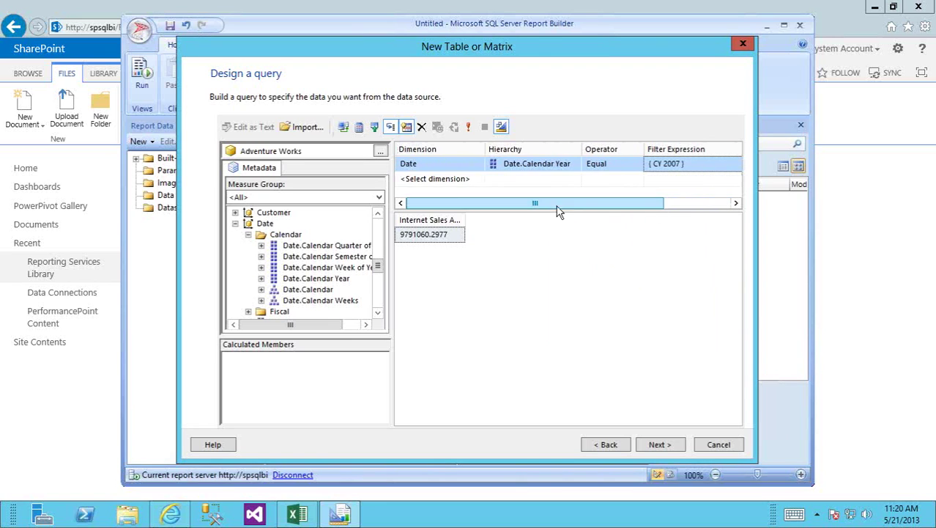
left_click_drag(463, 222, 512, 222)
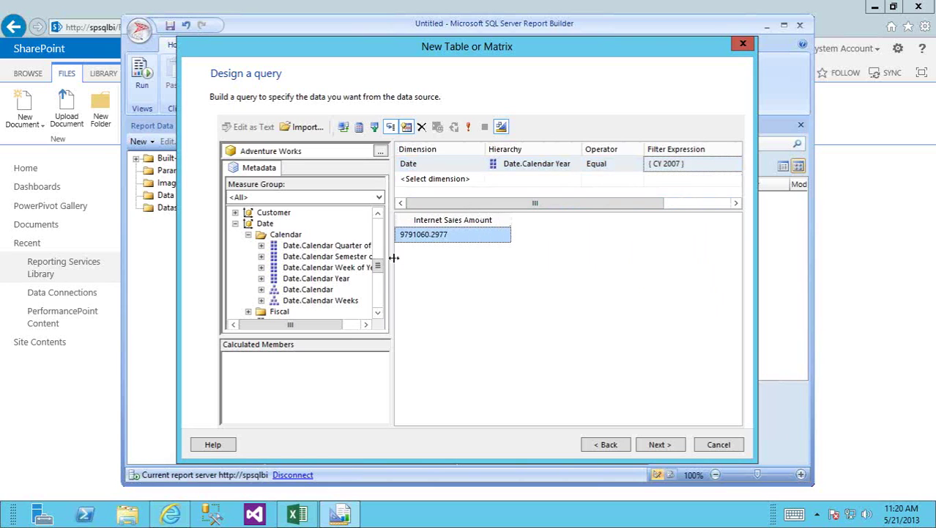
left_click_drag(380, 270, 379, 295)
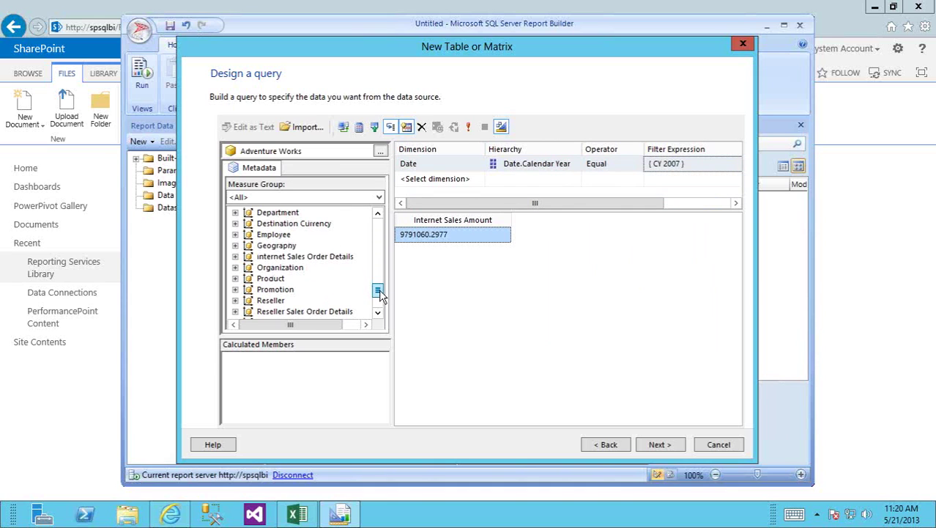
- Add the Product attribute to the query results grid
left_click(234, 277)
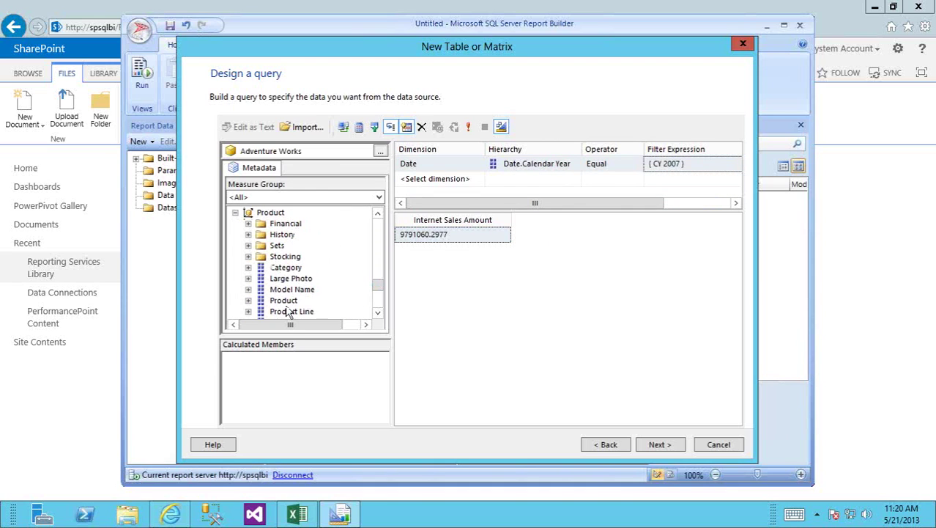
left_click_drag(379, 289, 378, 293)
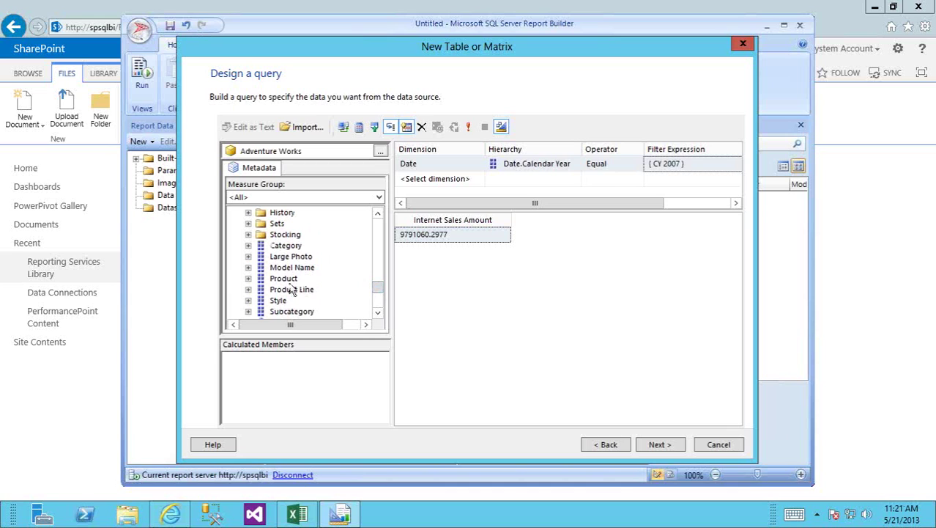
left_click_drag(282, 278, 378, 281)
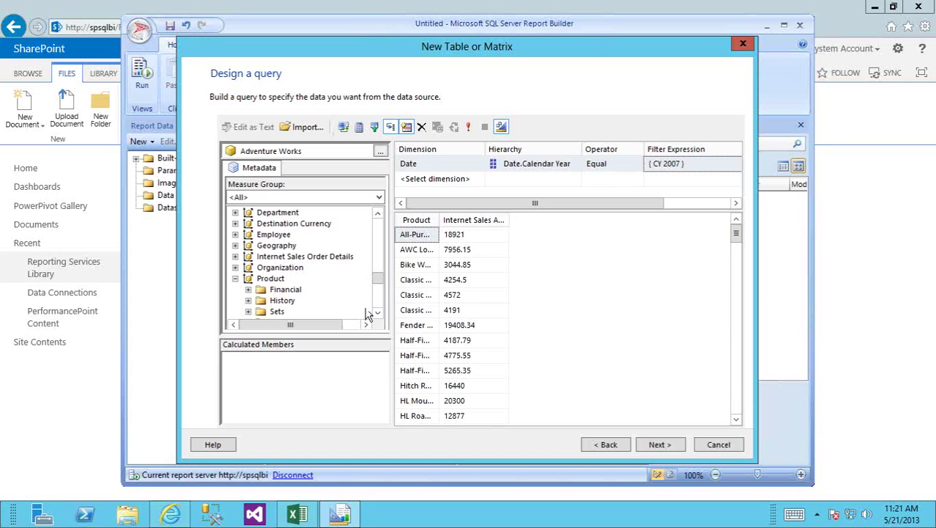
- Collapse the Product, Internet Sales, Measures, Calendar and Date nodes in the Metadata tree
left_click(236, 279)
left_click_drag(379, 288, 377, 224)
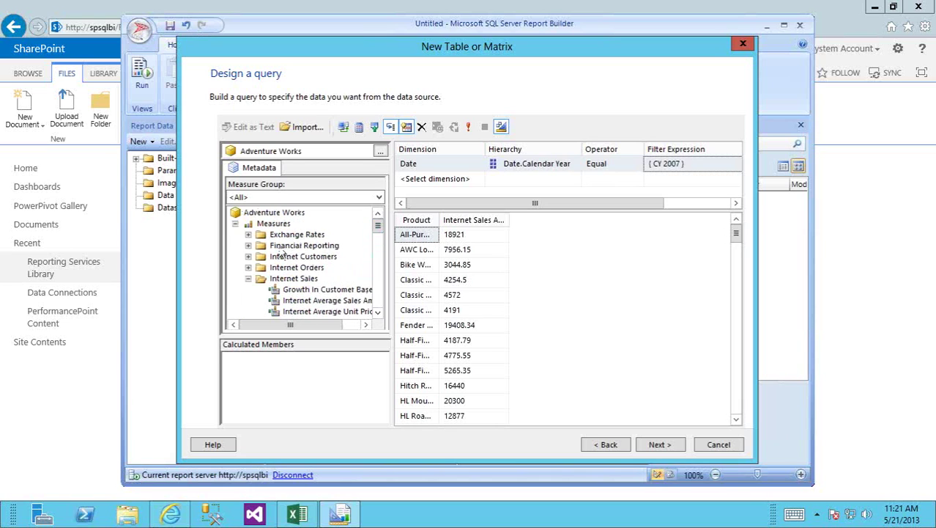
left_click(248, 278)
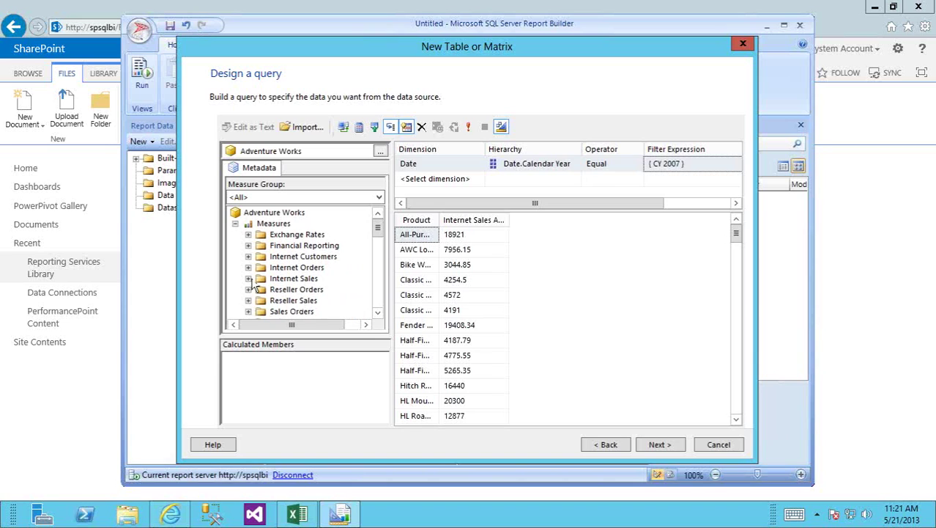
left_click(235, 223)
left_click(248, 278)
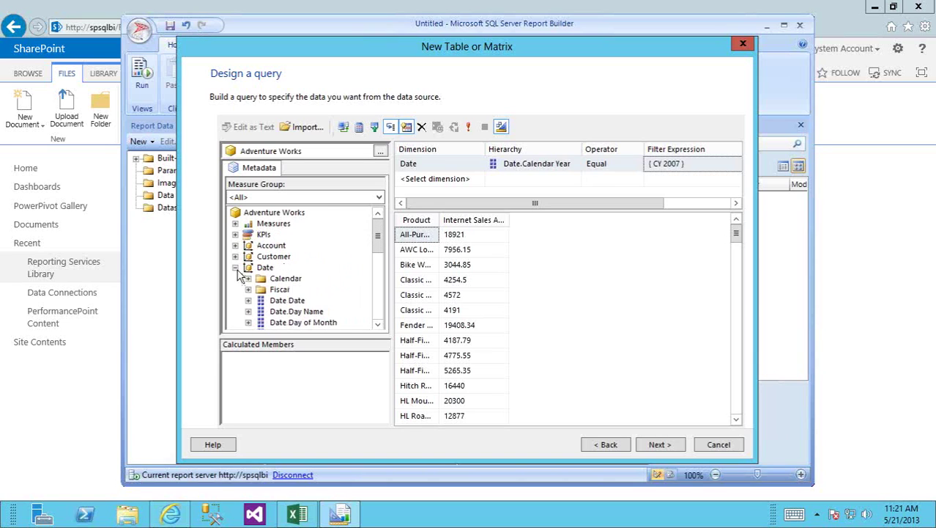
left_click(235, 268)
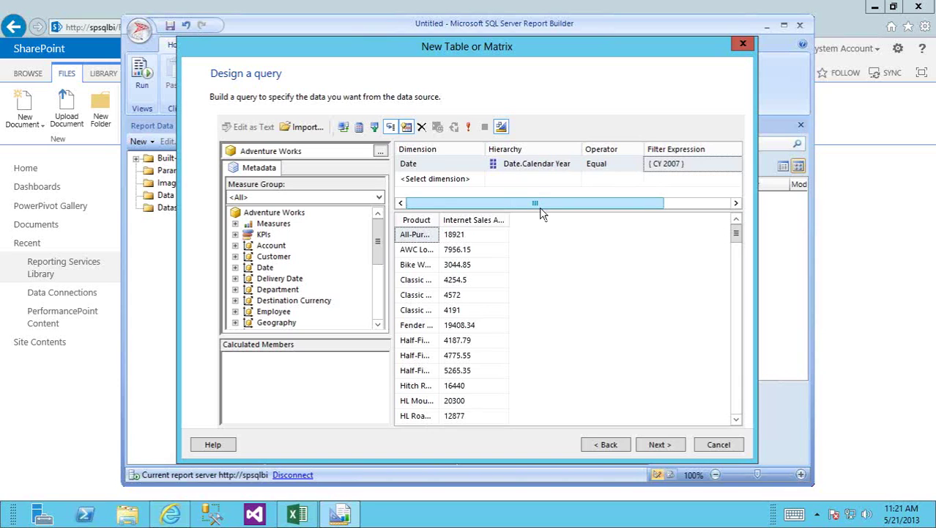
- View the query as MDX and back, autofit the Product column, then advance to Arrange fields
left_click(501, 127)
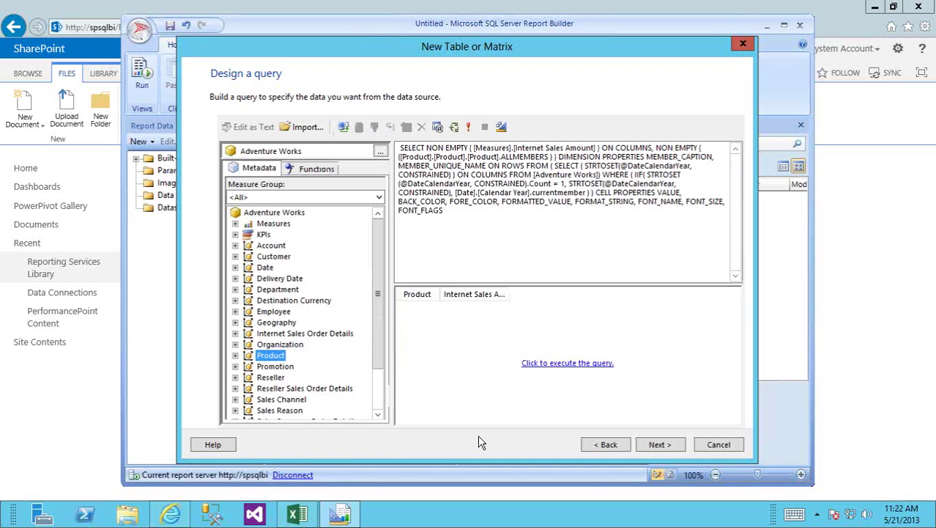
left_click(502, 128)
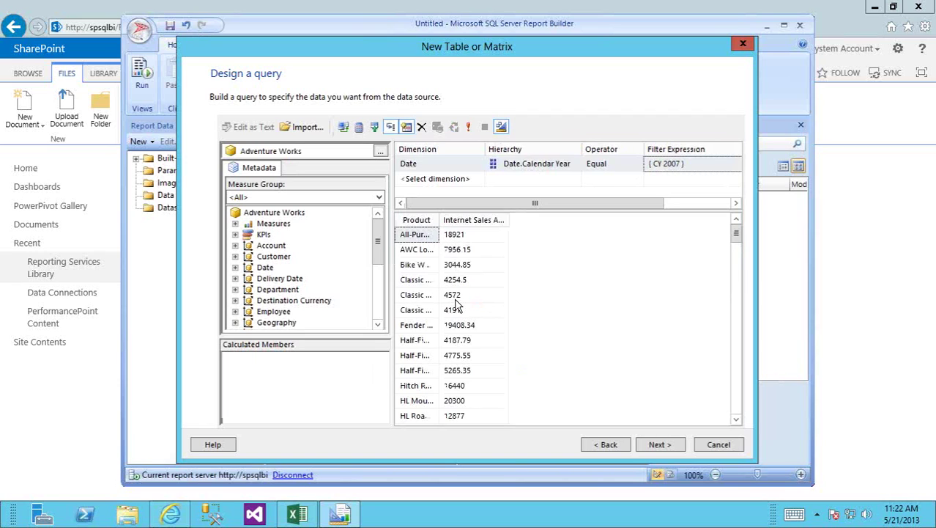
double_click(439, 219)
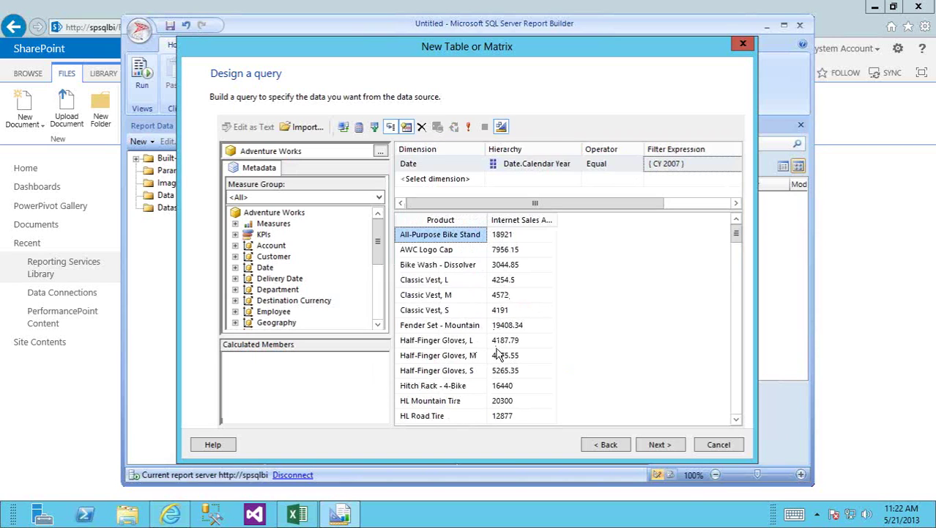
left_click(658, 444)
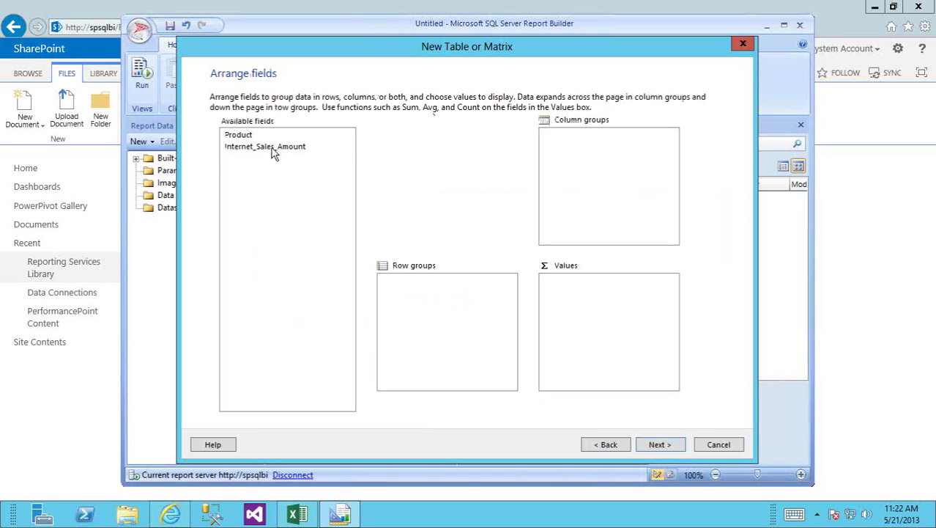
- Put Sum(Internet_Sales_Amount) in Values and Product in Row groups, then continue to layout
left_click_drag(272, 151, 610, 289)
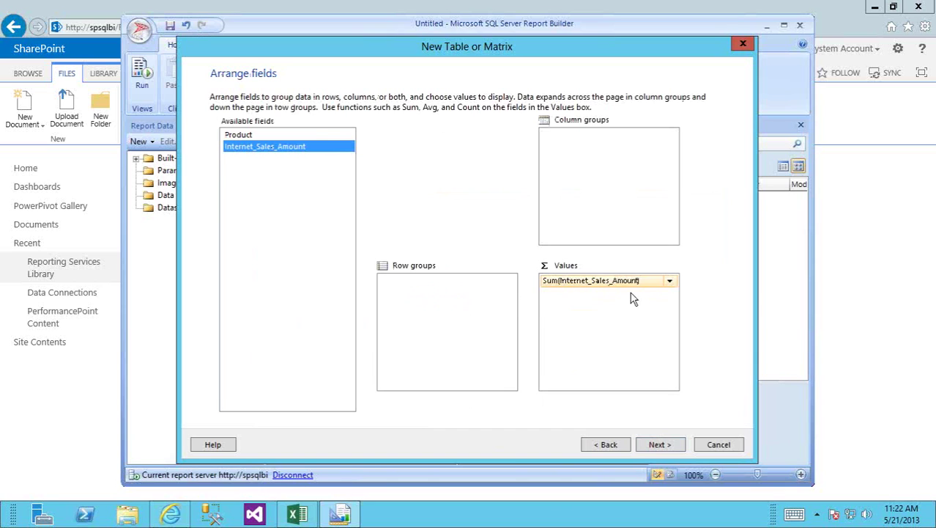
left_click_drag(238, 138, 426, 320)
mouse_move(292, 508)
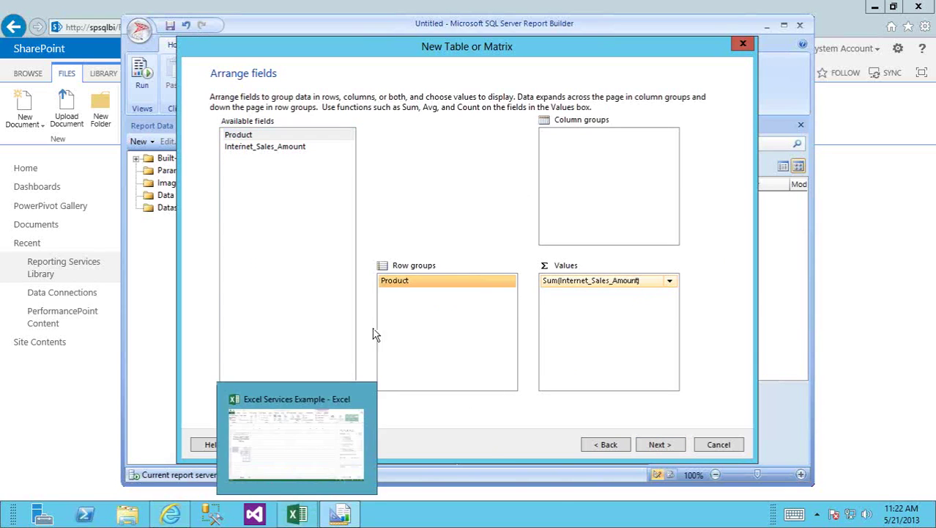
left_click_drag(511, 285, 586, 185)
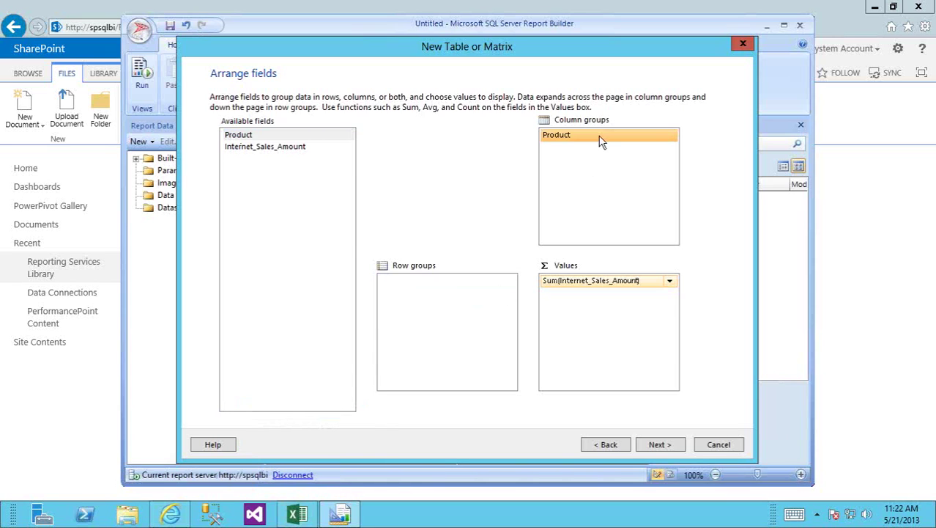
left_click_drag(597, 143, 469, 297)
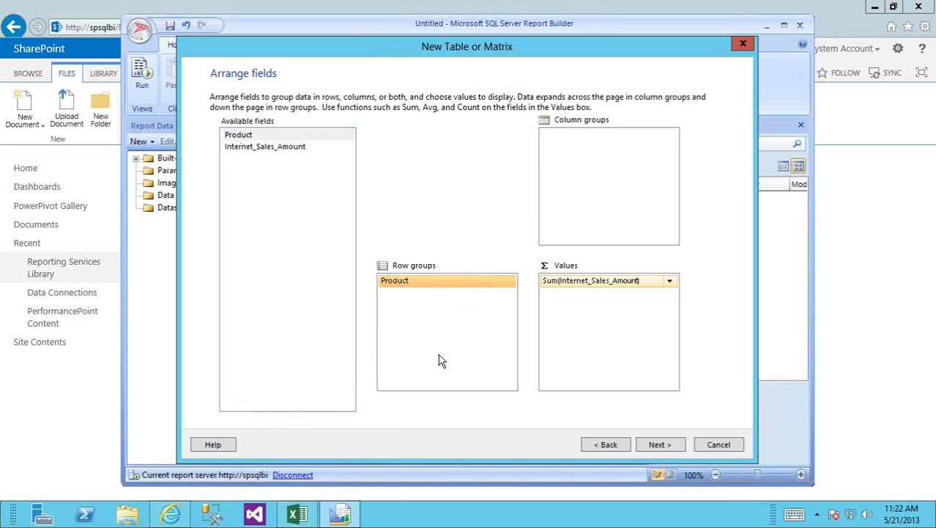
left_click(670, 444)
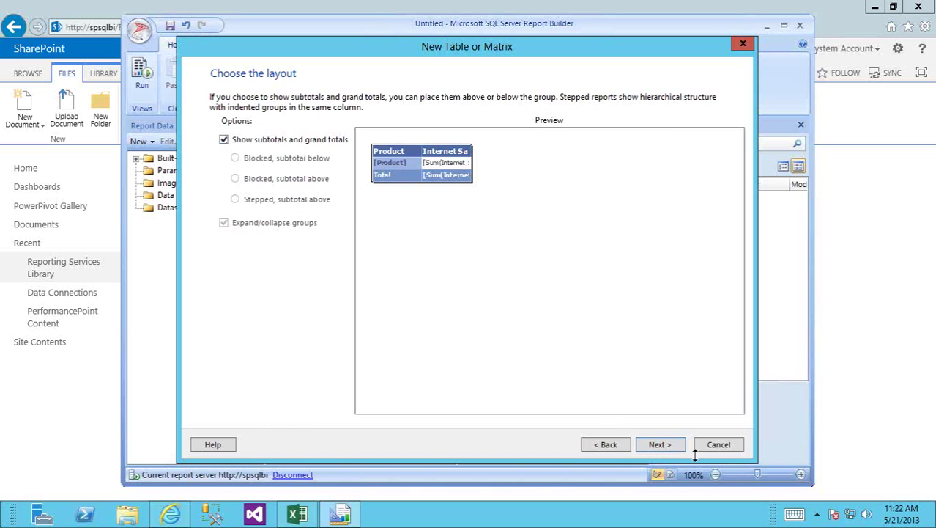
- Keep subtotals and grand totals, apply the Slate style after previewing Generic and Mahogany, and finish the wizard
left_click(679, 447)
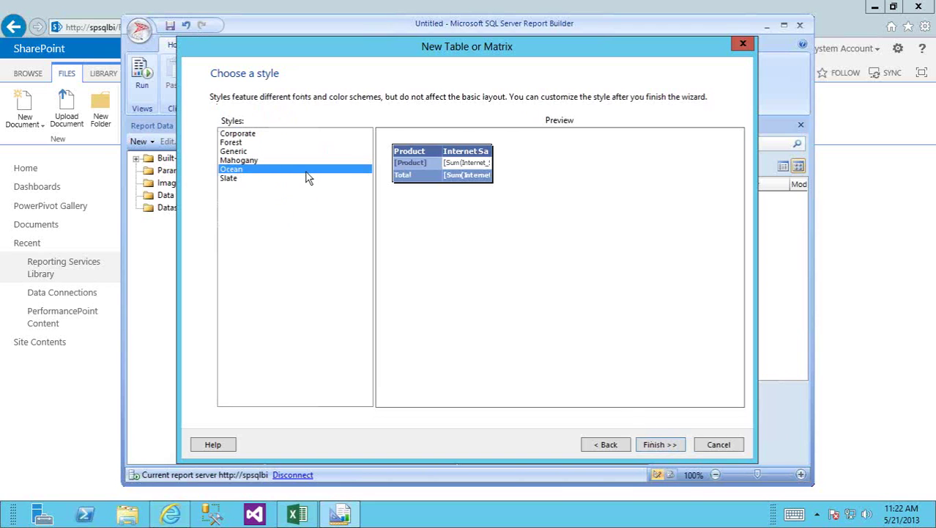
left_click(244, 152)
left_click(244, 160)
left_click(242, 179)
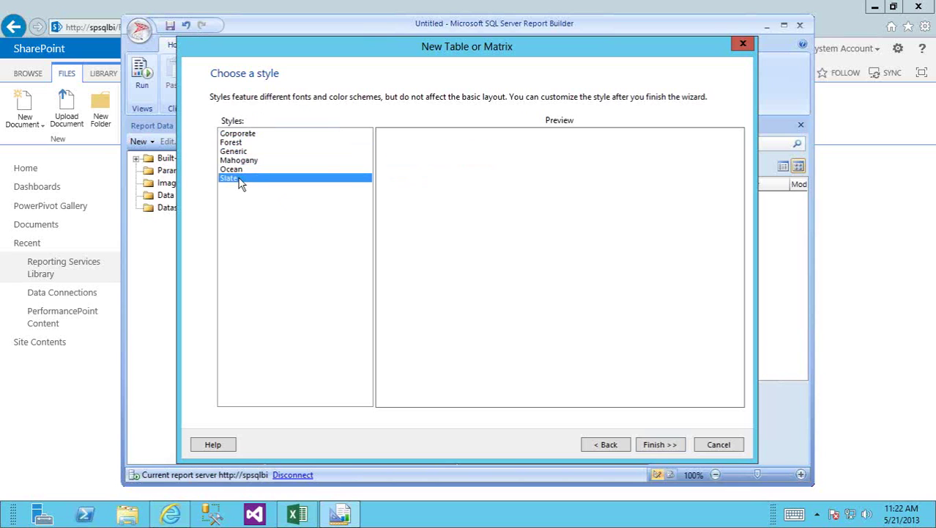
left_click(659, 444)
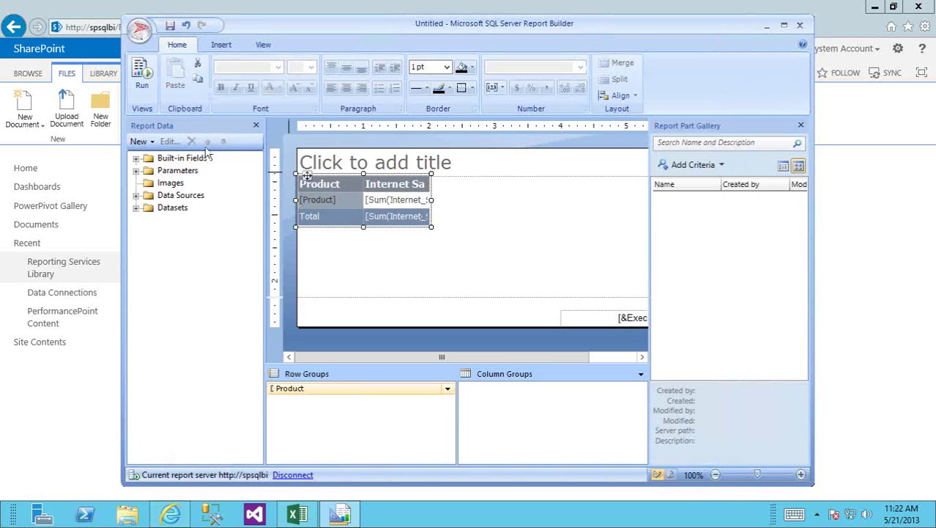
- Run the report to preview CY 2007 Internet Sales Amount per product
left_click(144, 77)
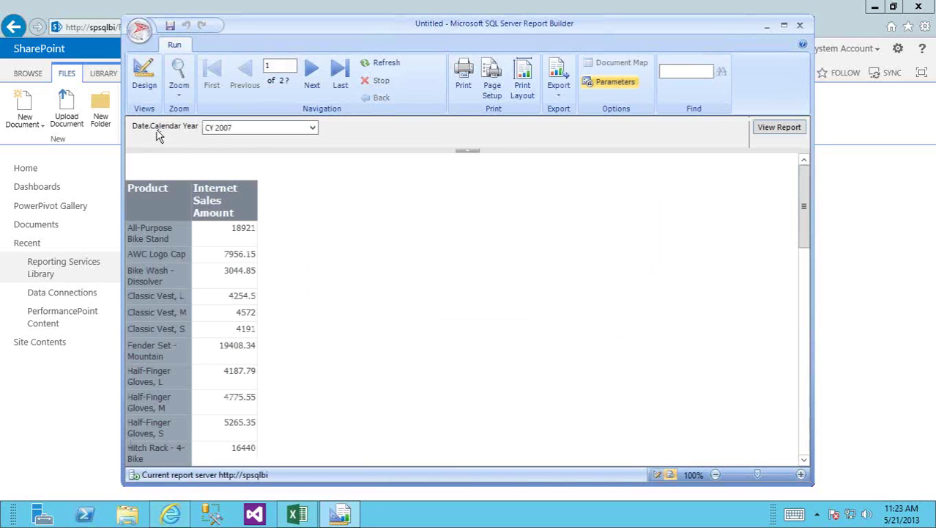
- Change the Calendar Year parameter from CY 2007 to CY 2006 and rerun the report
left_click(313, 128)
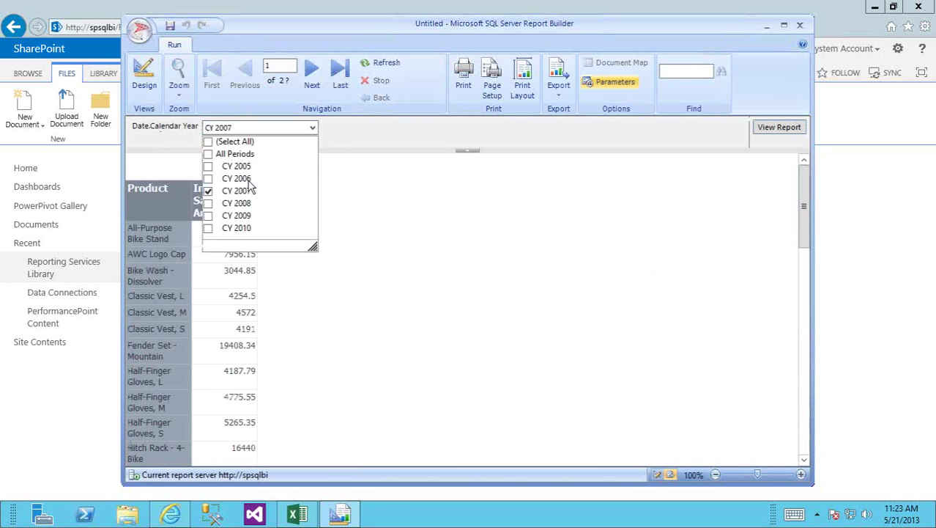
left_click(242, 191)
left_click(242, 178)
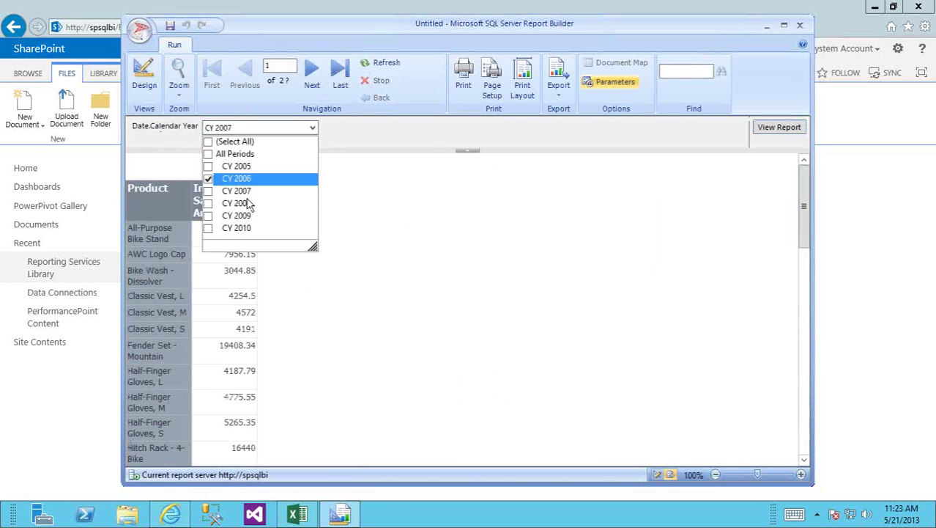
left_click(385, 244)
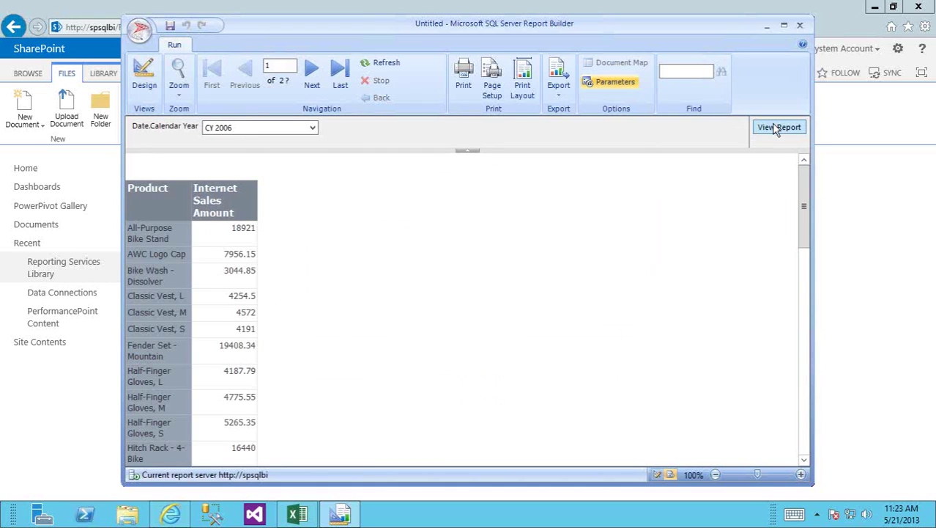
left_click(776, 129)
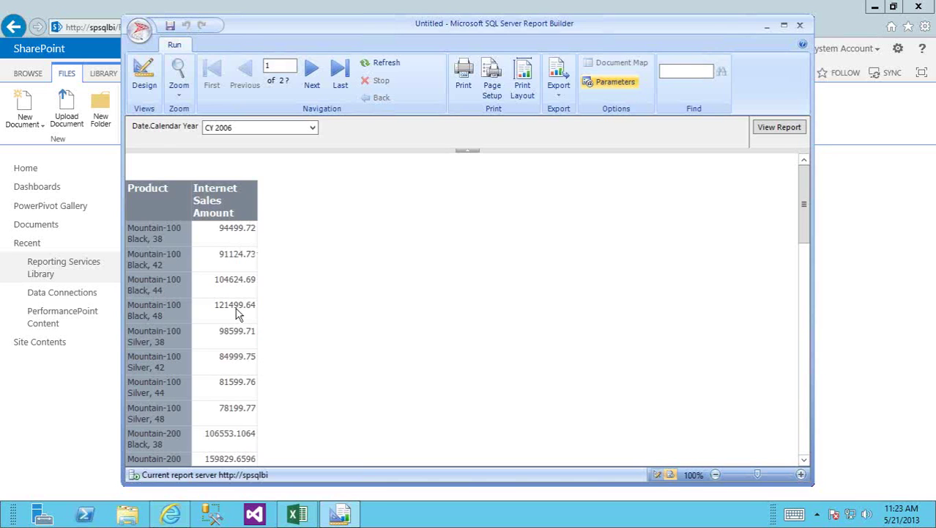
- Return to Design view and inspect the [Sum(Internet_Sales_Amount)] cell's context menu
left_click(144, 81)
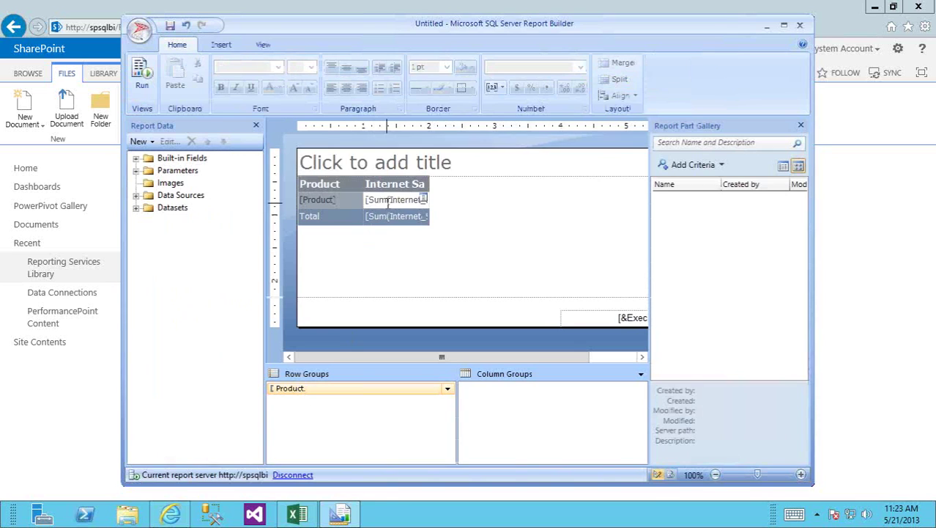
right_click(391, 202)
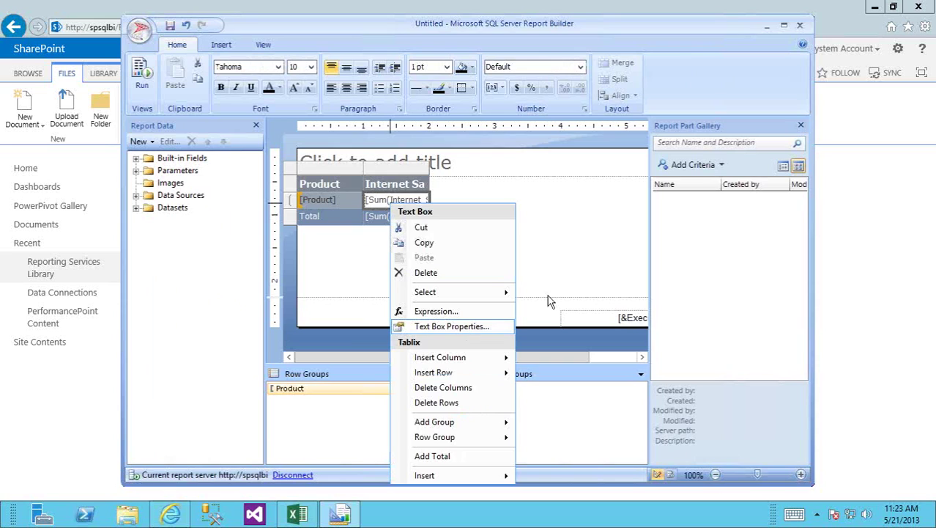
left_click(524, 53)
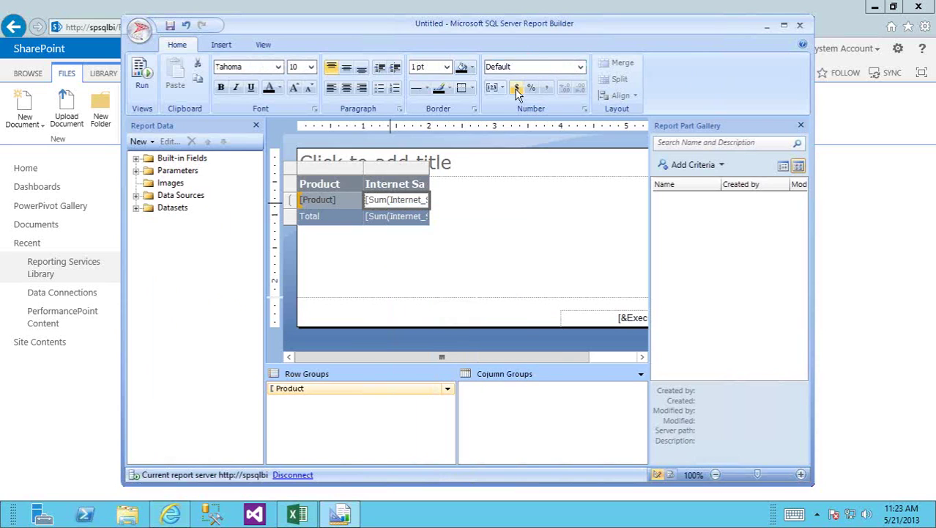